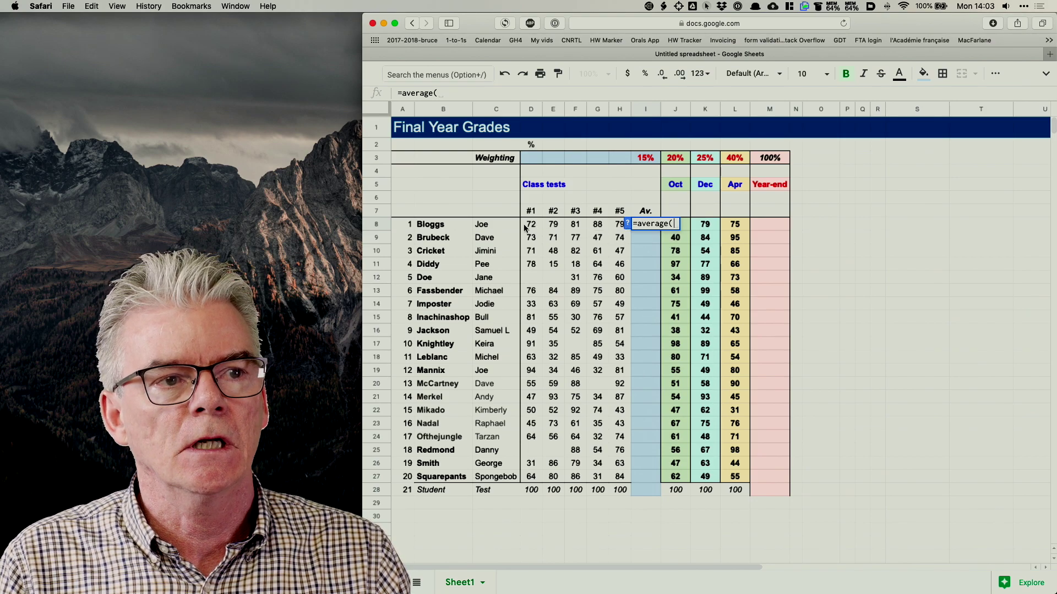
- Complete the class test average formula in I8 as =average(D8:H8)
drag(528, 228, 616, 228)
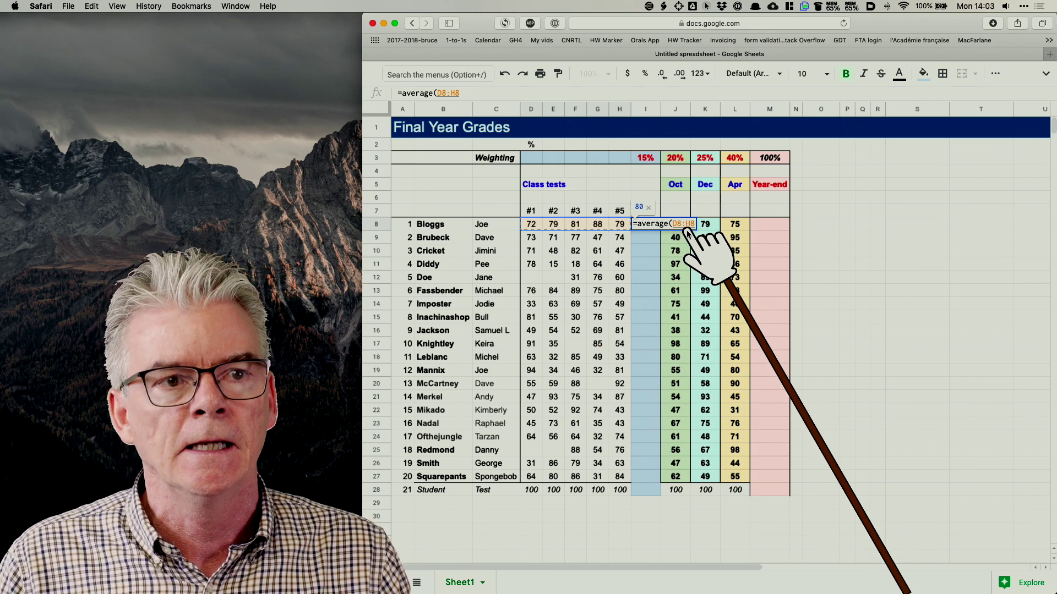
text())
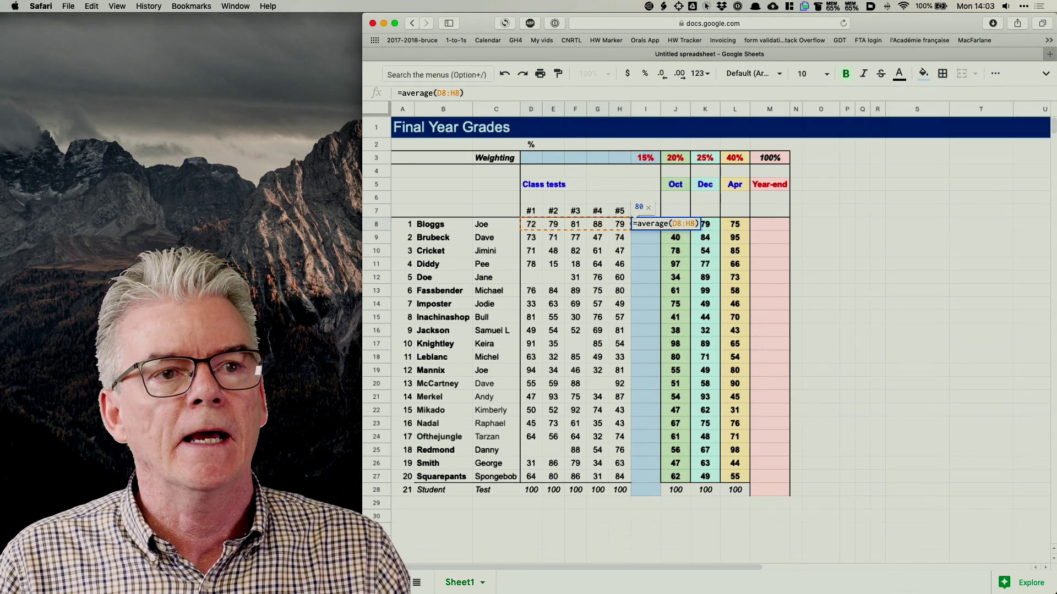
key(Return)
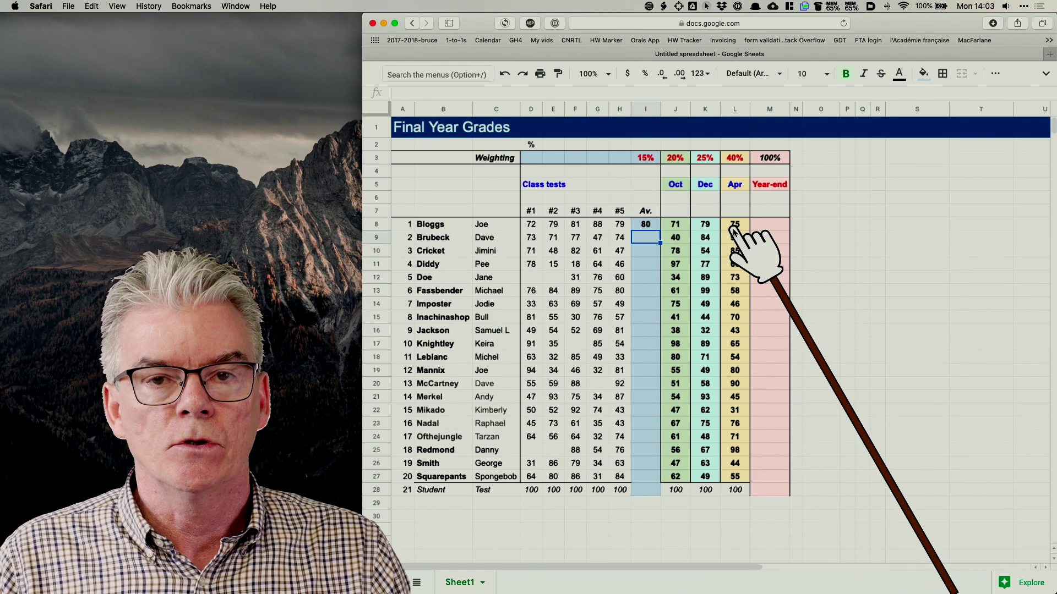
- Begin the Year-end formula in M8 with the weighted class test average, =(I8*$I$3), using an absolute reference for the weighting
click(767, 225)
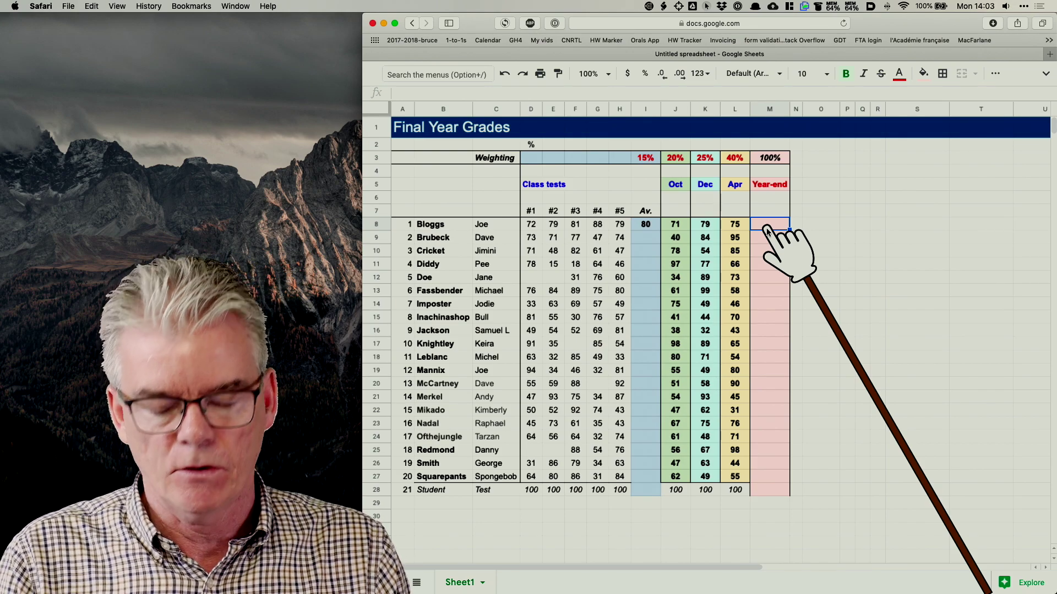
text(=)
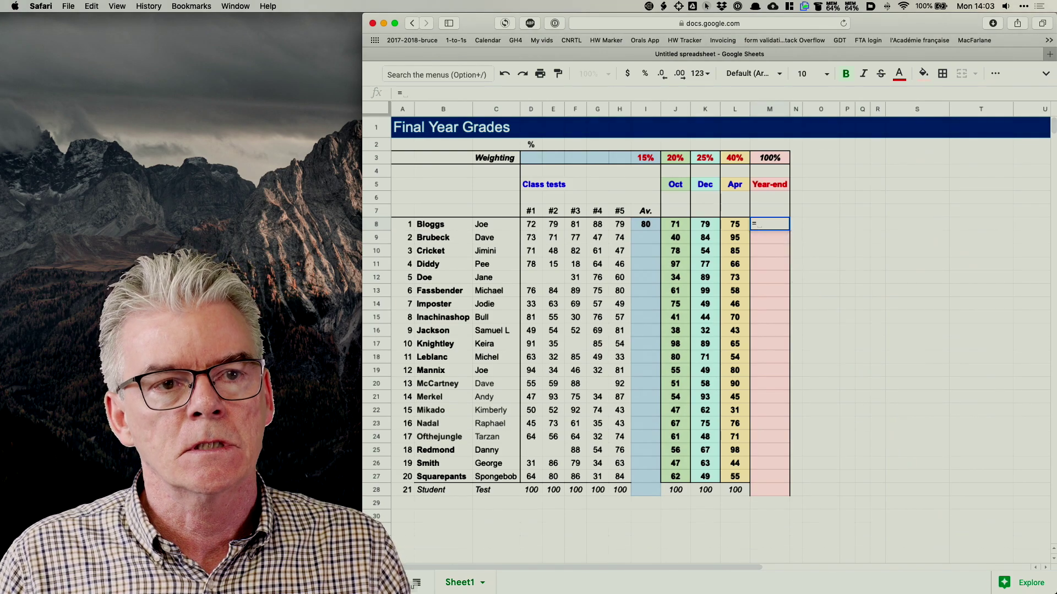
text(()
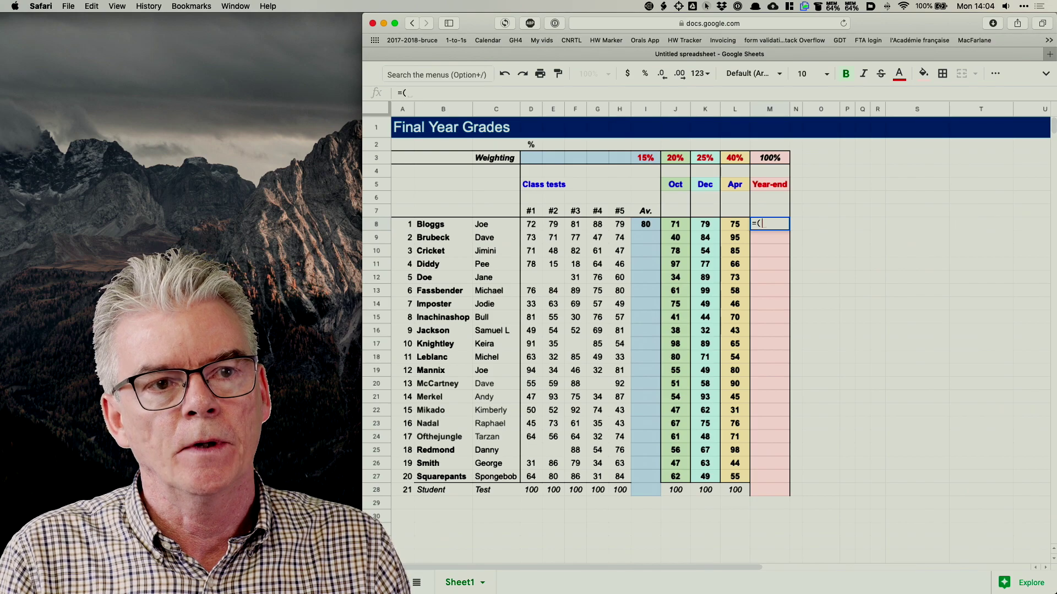
click(649, 225)
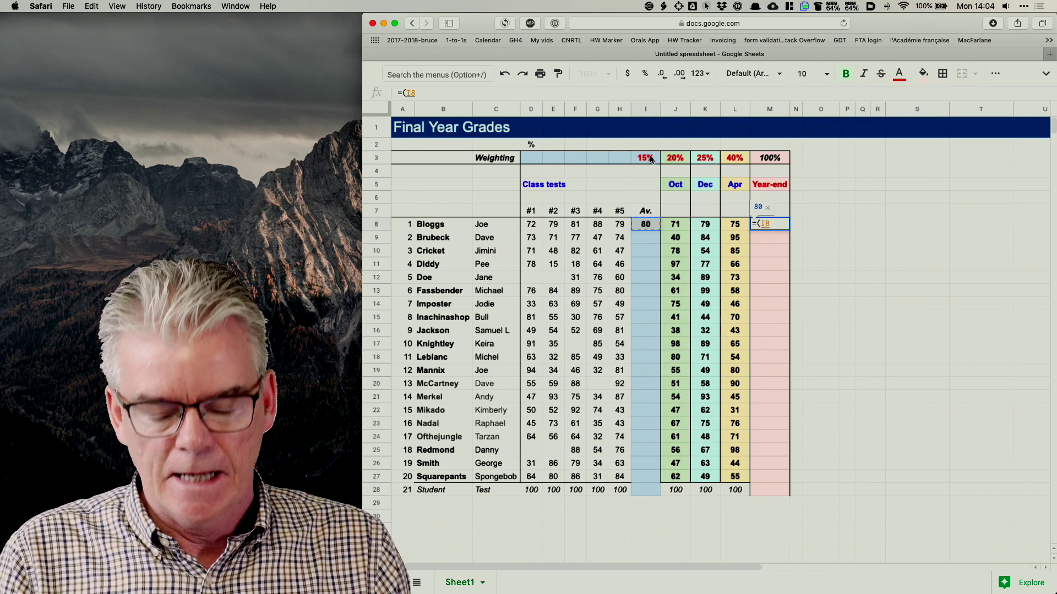
text(*)
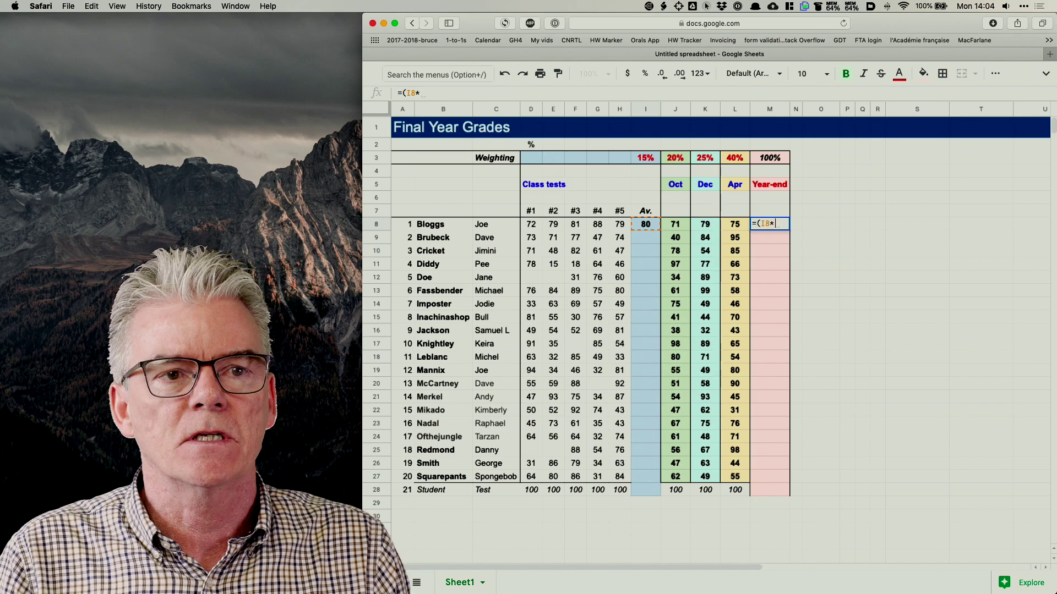
click(647, 159)
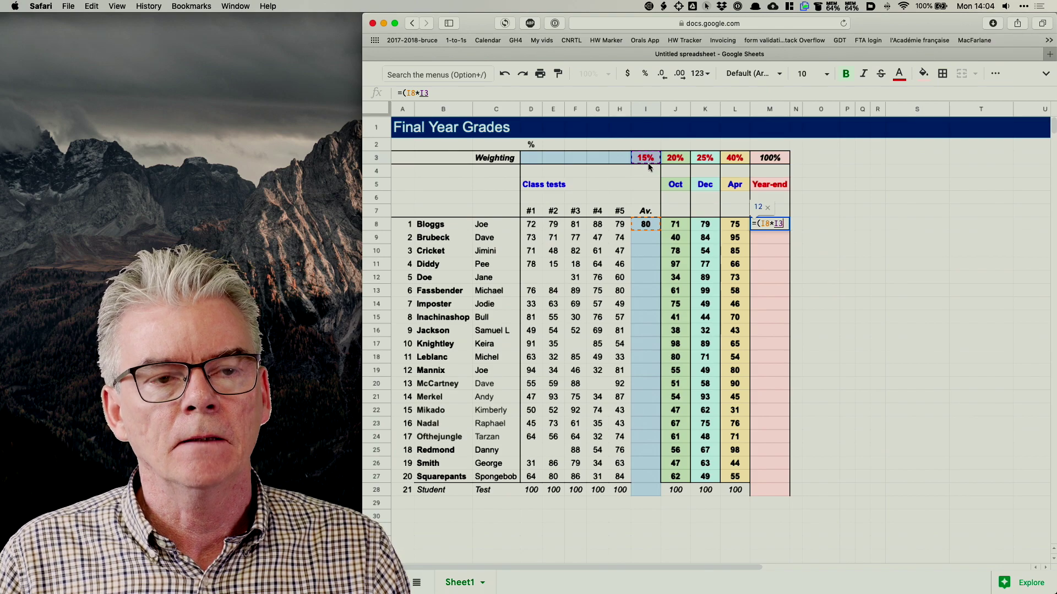
key(F4)
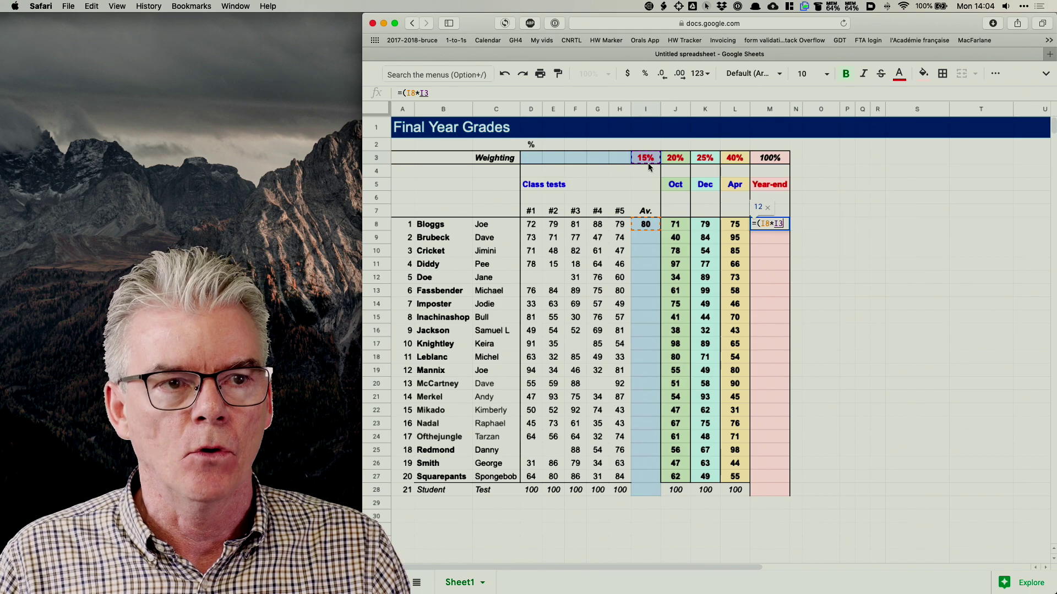
key(F4)
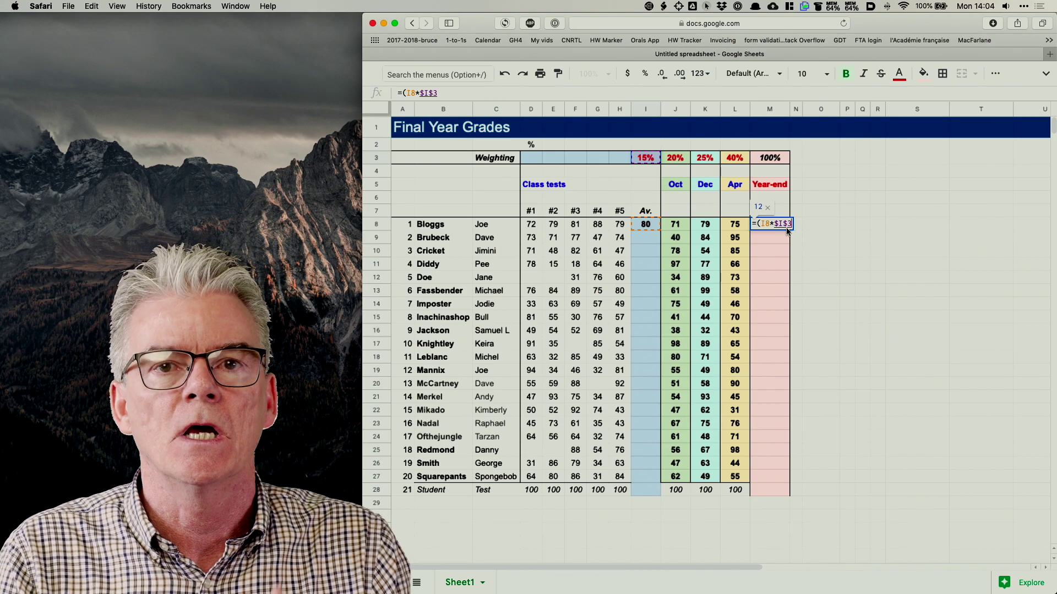
text())
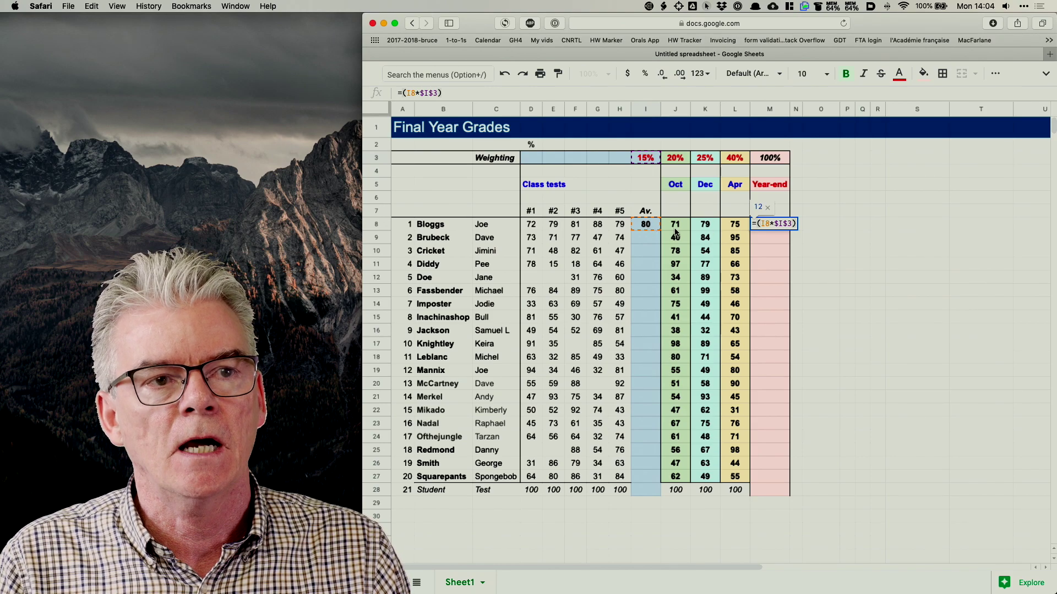
- Add the weighted October mark to the Year-end formula as +(J8*$J$3), with the weighting reference absolute
text(+)
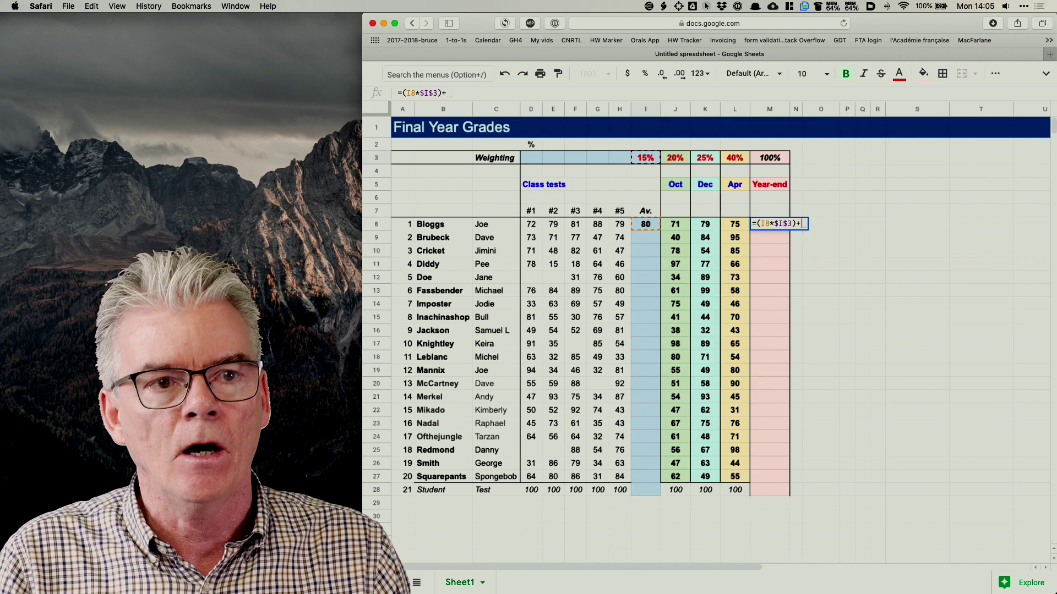
text(()
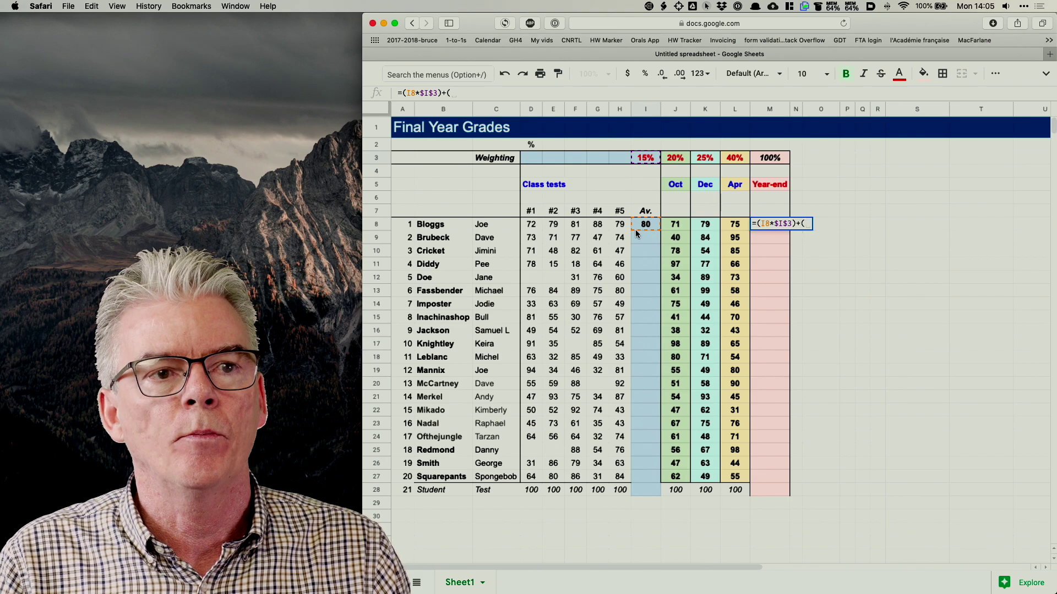
click(676, 229)
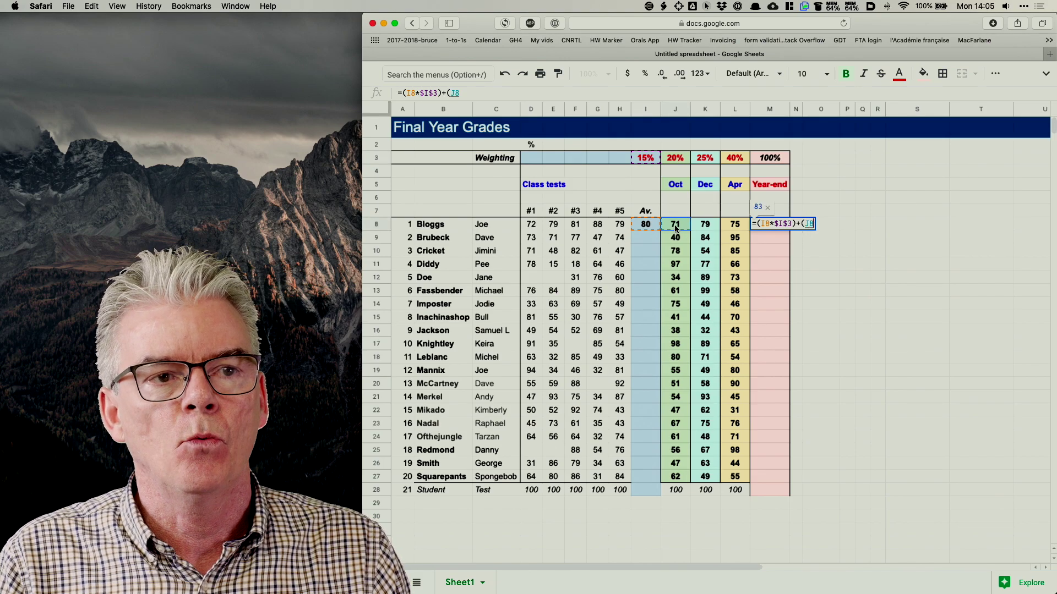
text(*)
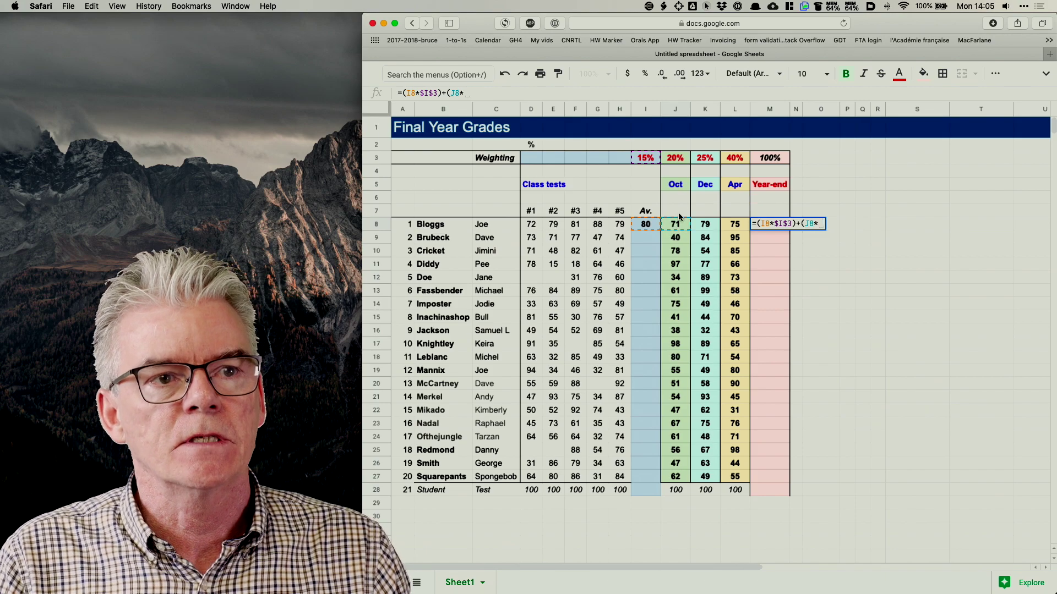
click(671, 161)
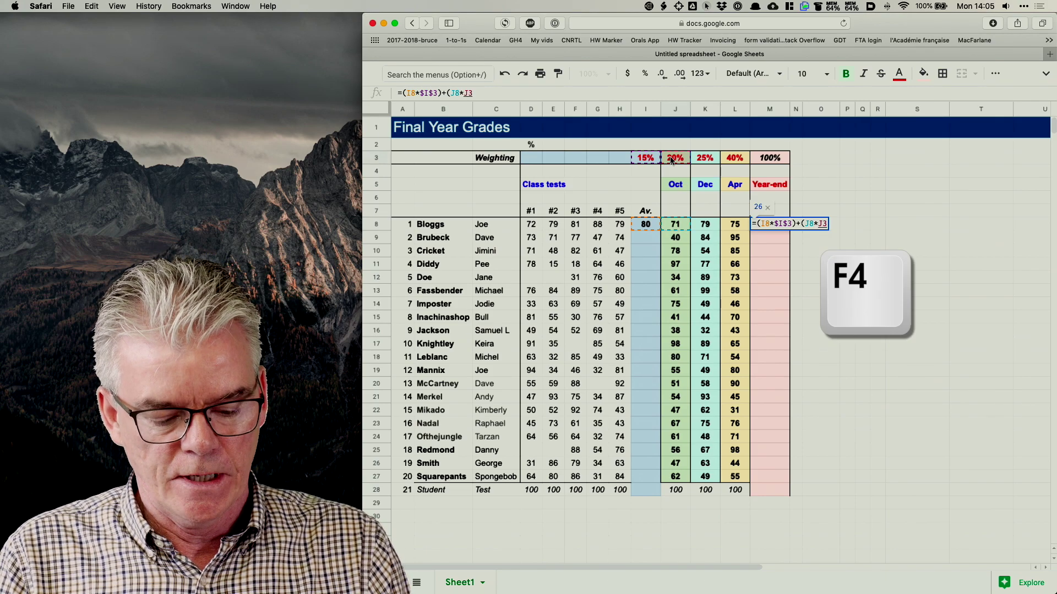
key(F4)
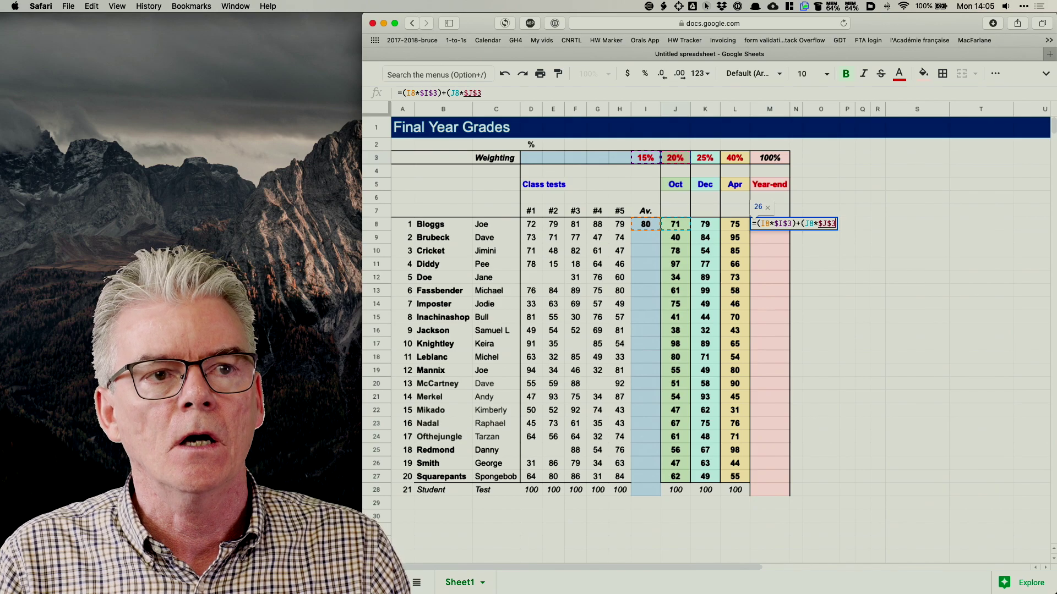
text())
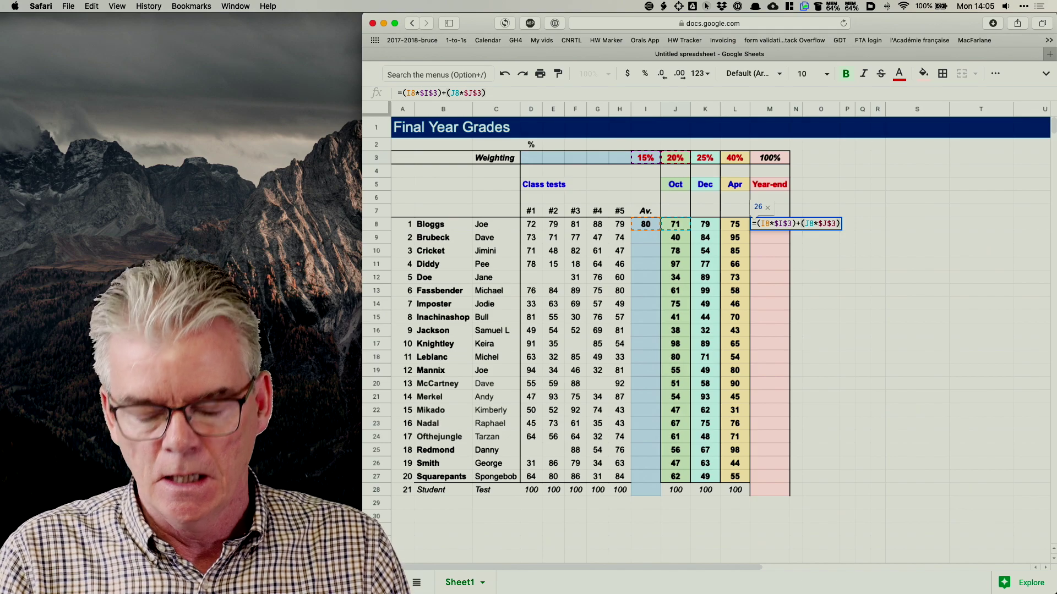
- Extend the Year-end formula with the weighted December mark, +(K8*$K$3), keeping the weighting reference absolute
text(+()
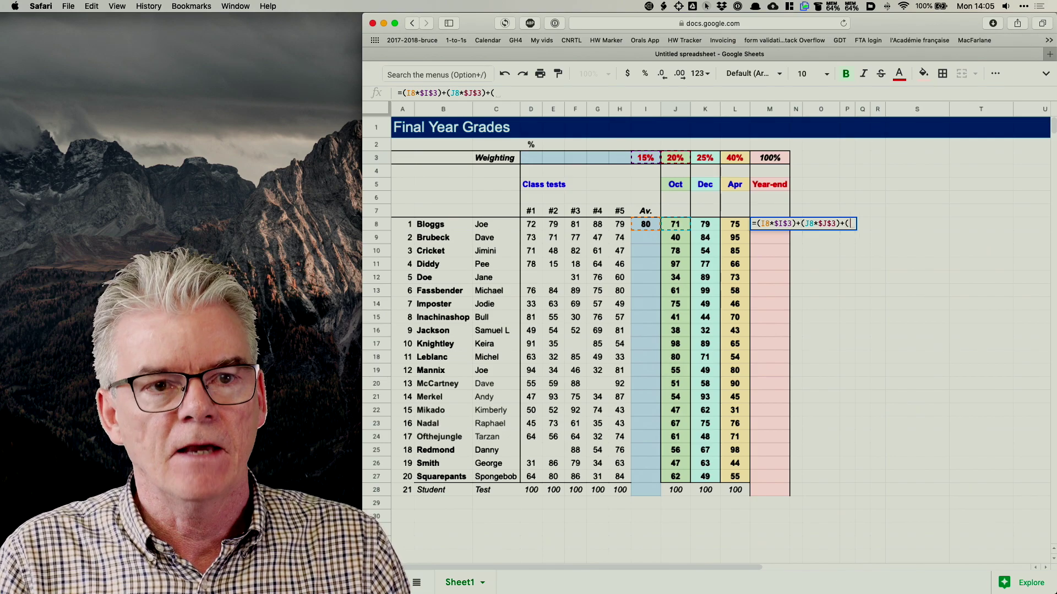
click(707, 225)
text(*)
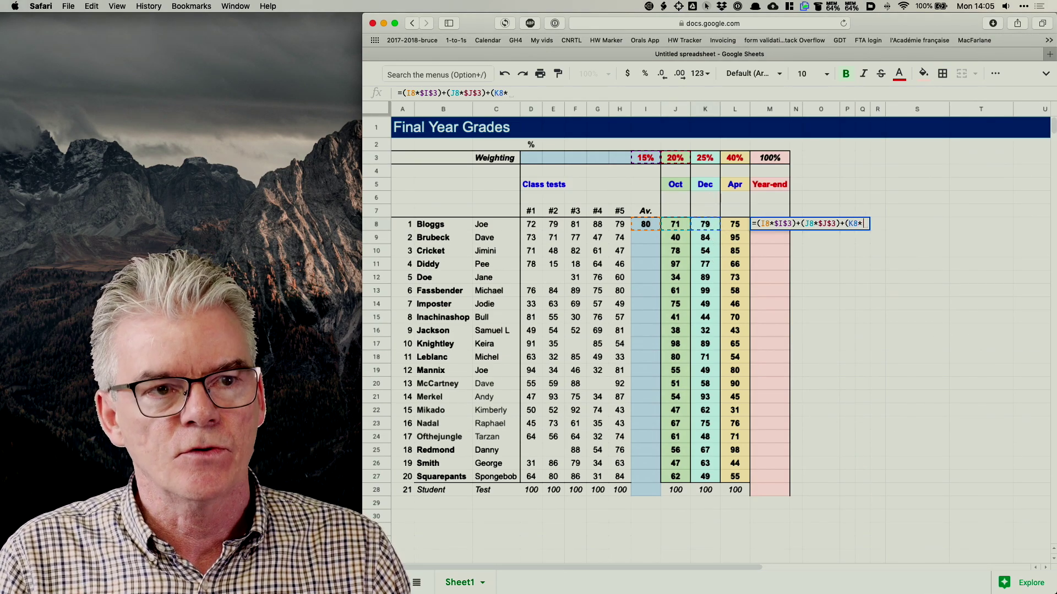
click(703, 159)
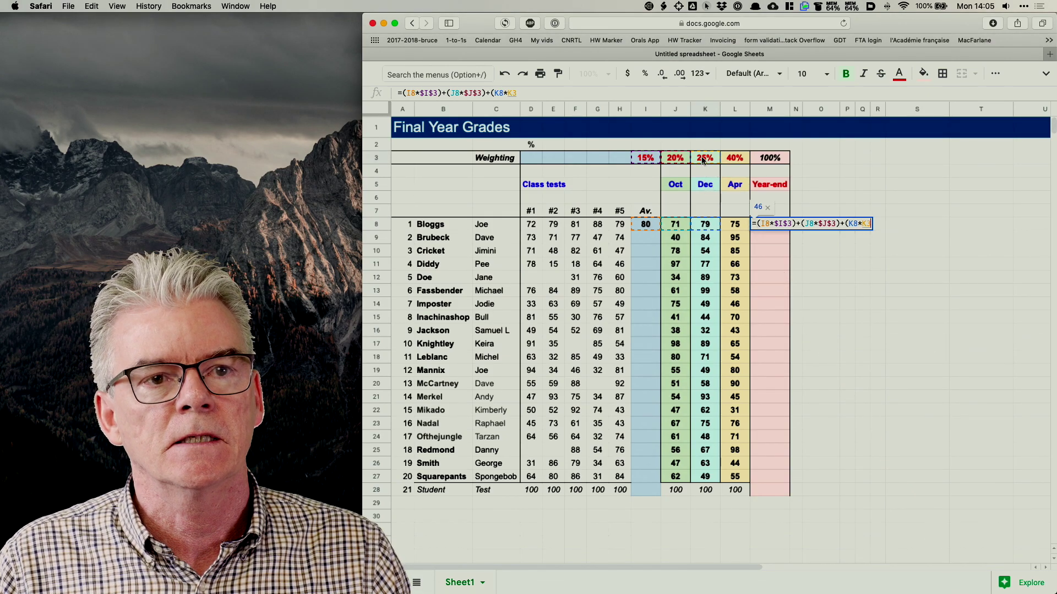
key(F4)
text())
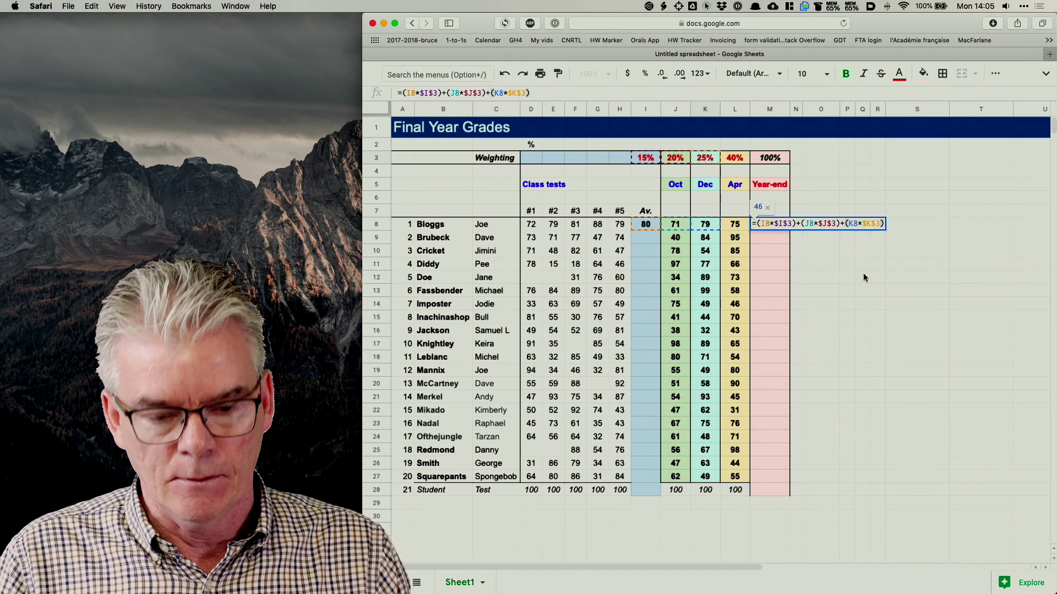
- Finish the Year-end formula in M8 with the weighted April mark, +(L8*$L$3), and enter it
text(+()
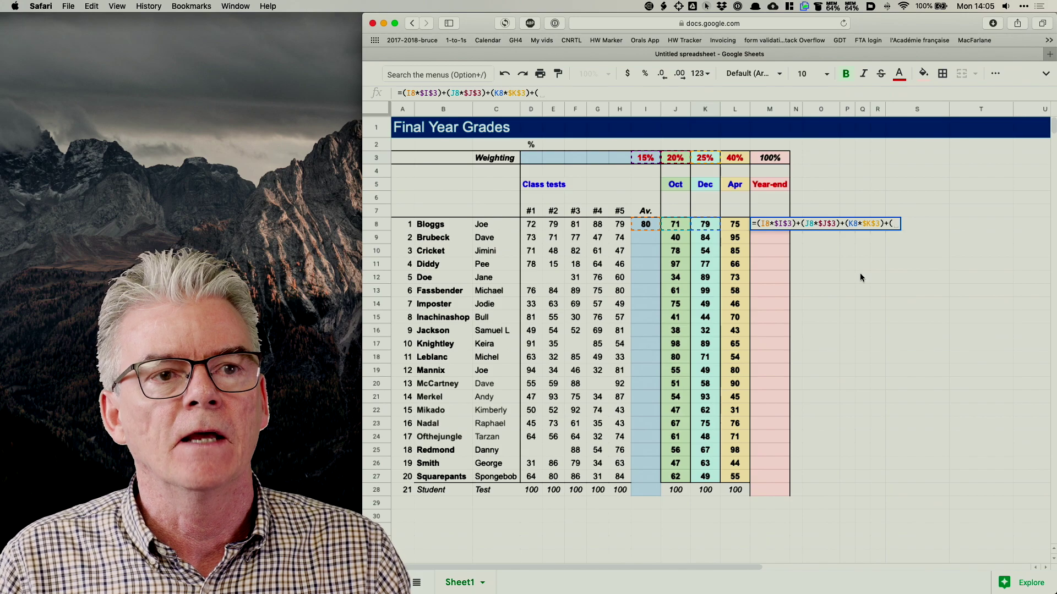
click(734, 225)
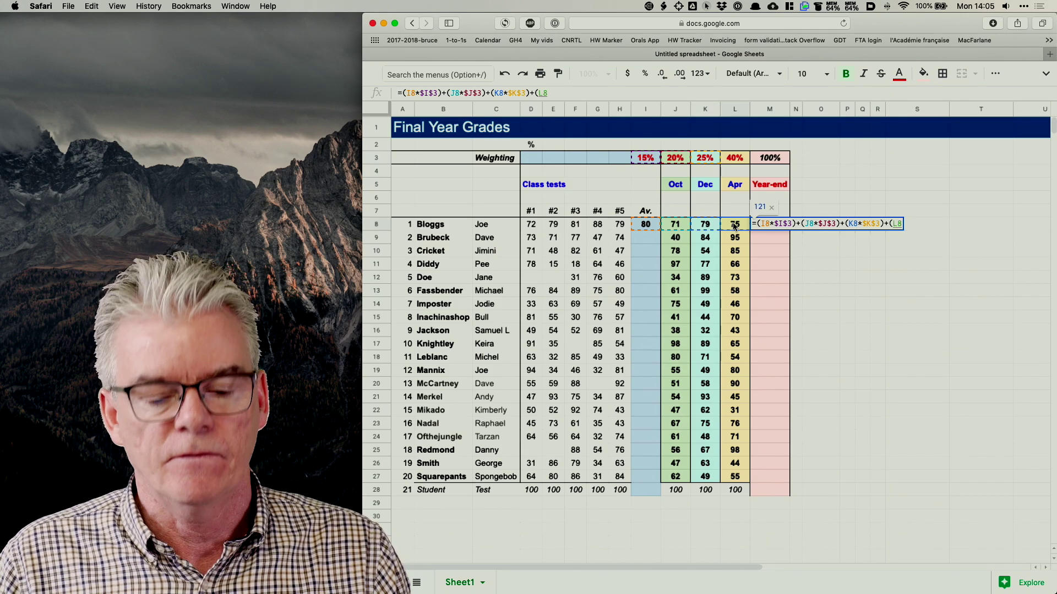
text(*)
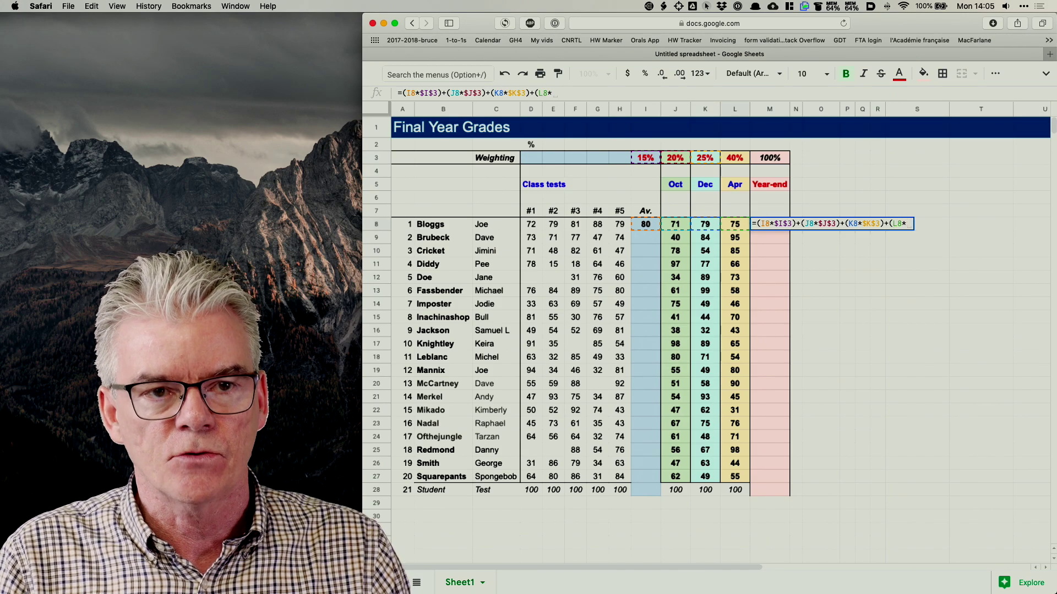
click(736, 161)
key(F4)
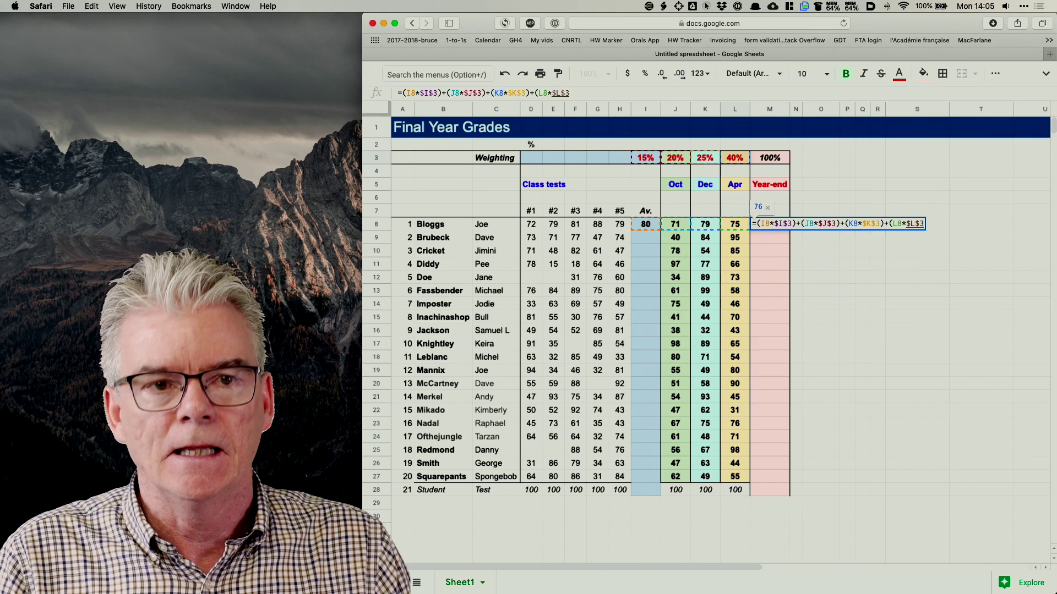
text())
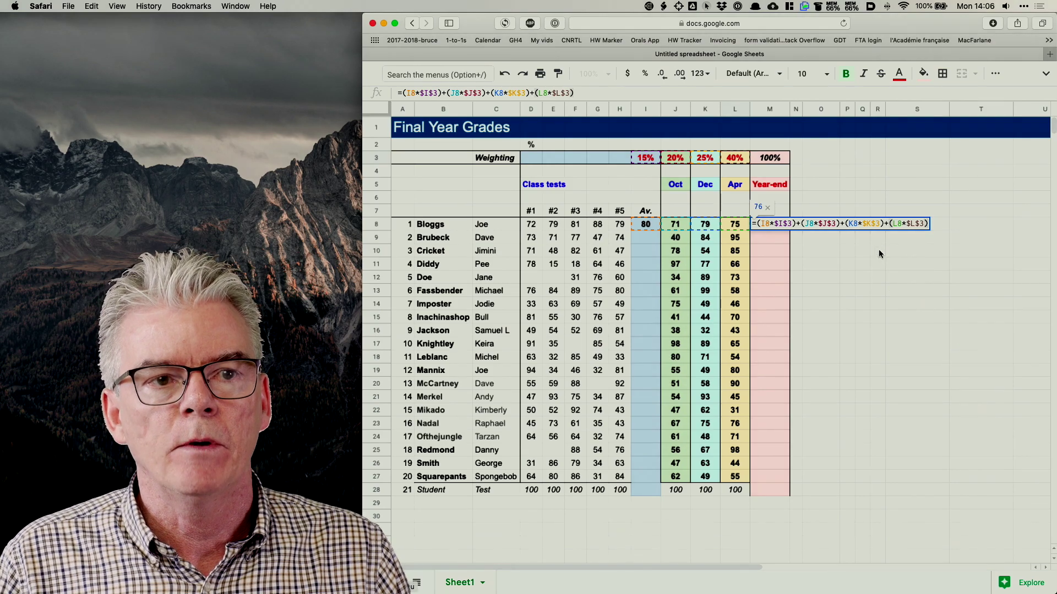
key(Return)
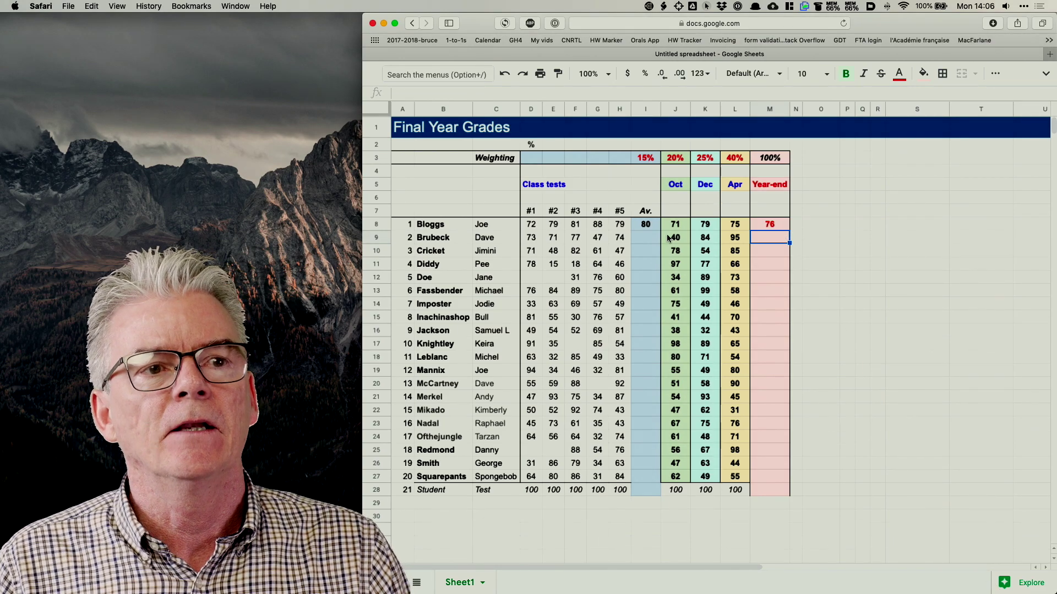
- Fill the average formula in I8 and the Year-end formula in M8 down their columns through row 28
click(648, 227)
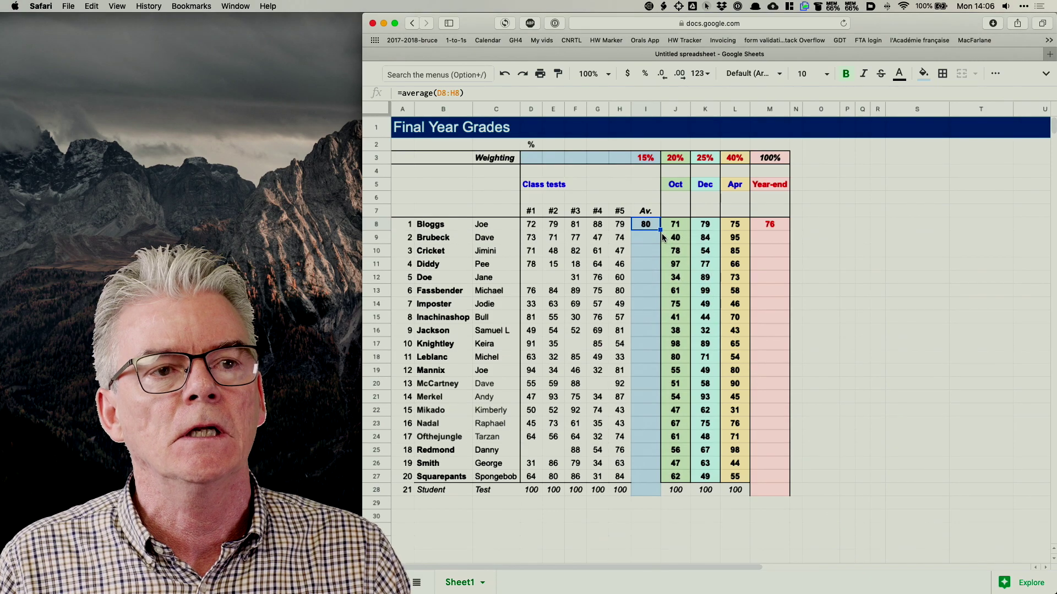
double_click(660, 230)
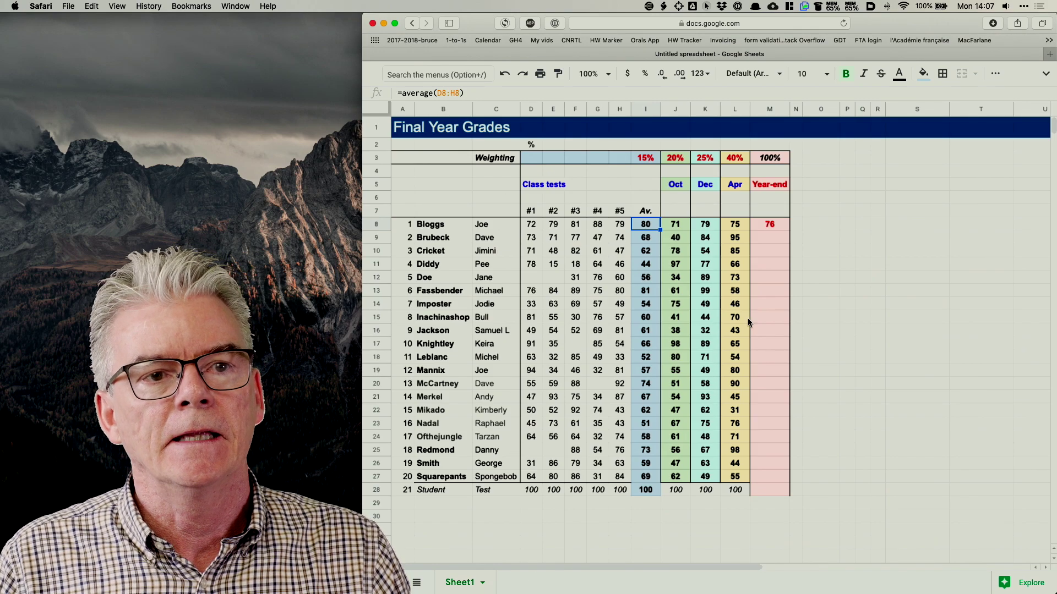
click(772, 229)
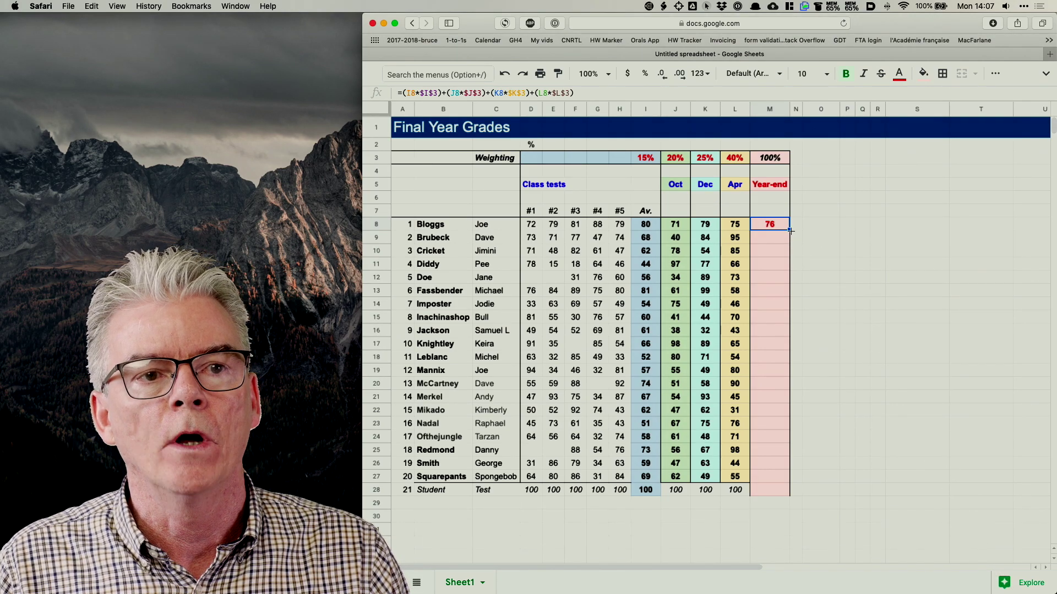
double_click(790, 232)
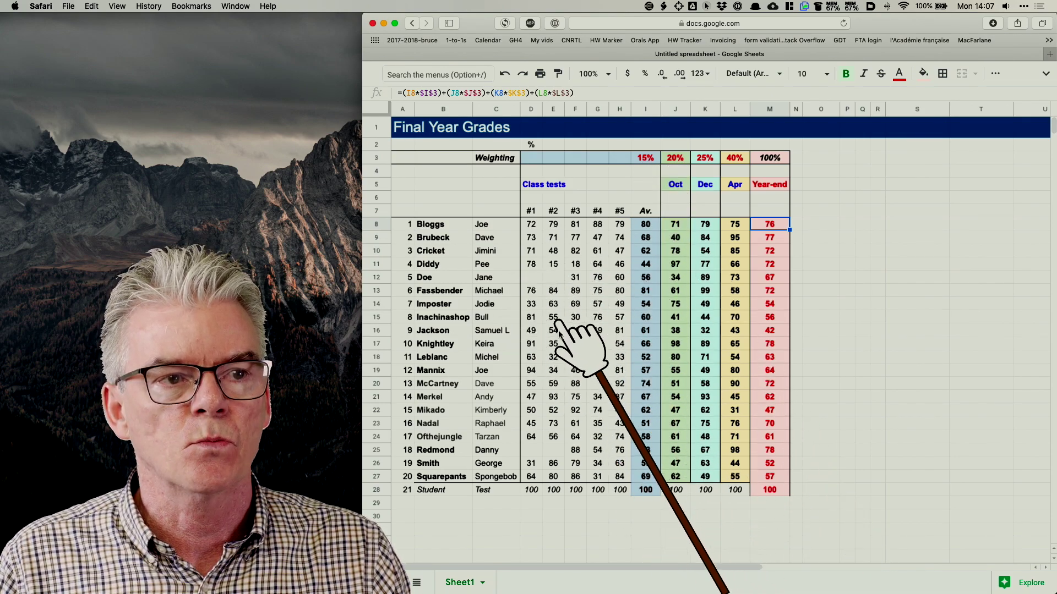
- Test the formulas by changing the test student's class test #5 mark in H28 to 0
click(620, 492)
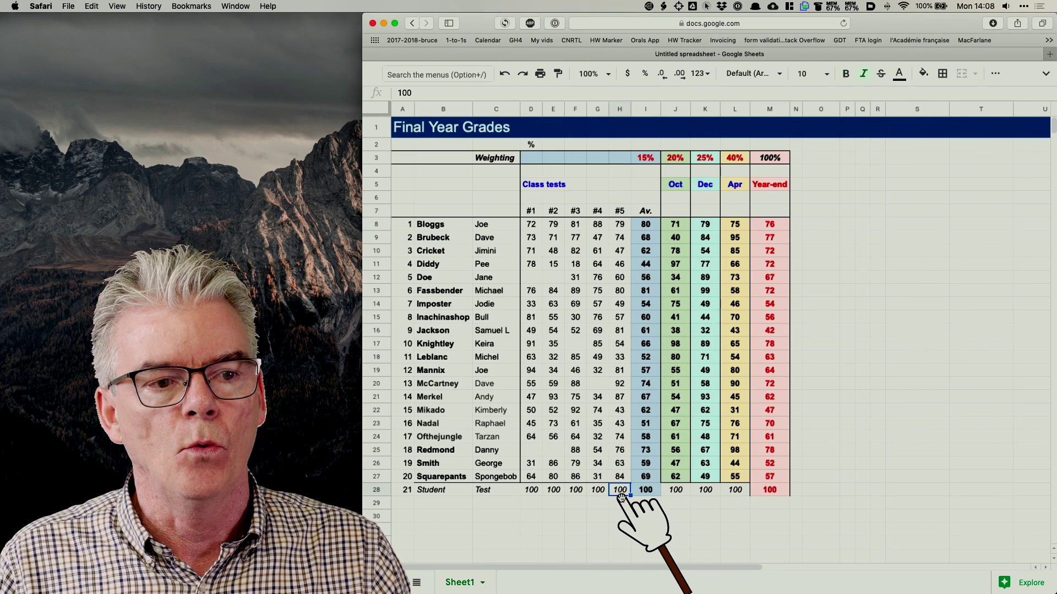
key(Delete)
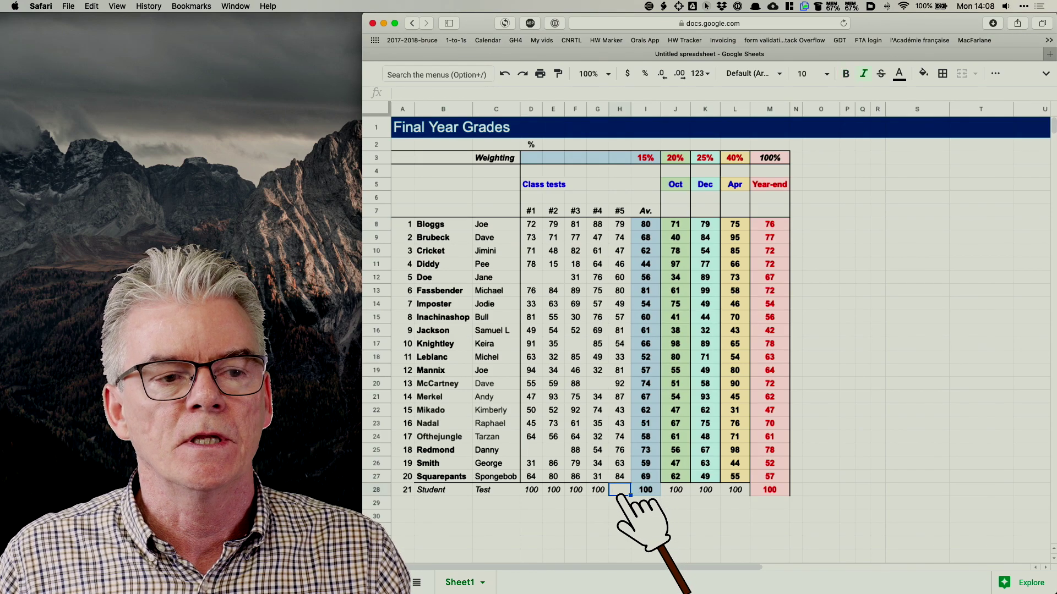
text(0)
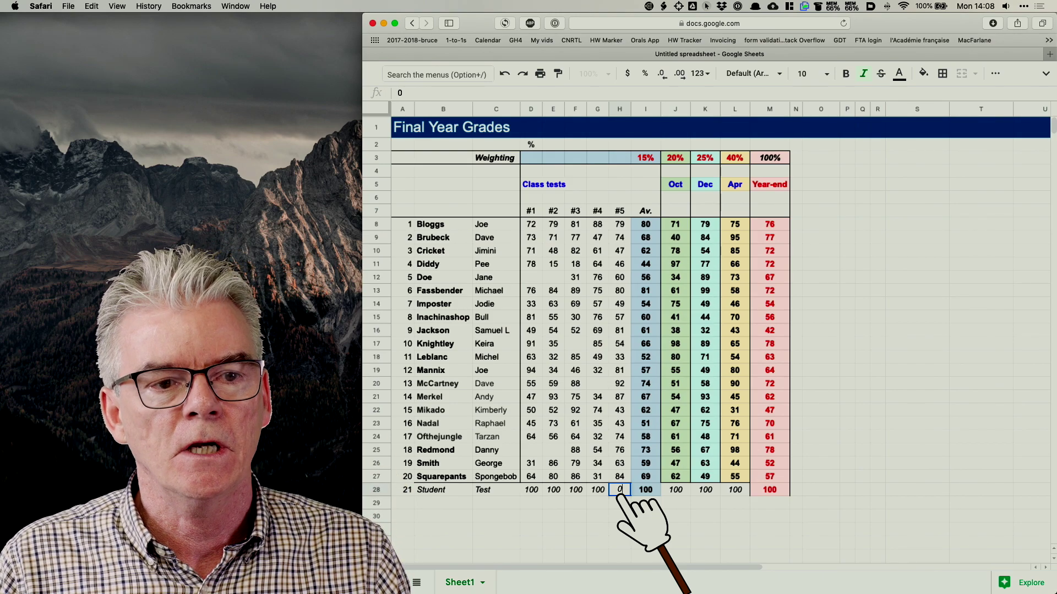
key(Return)
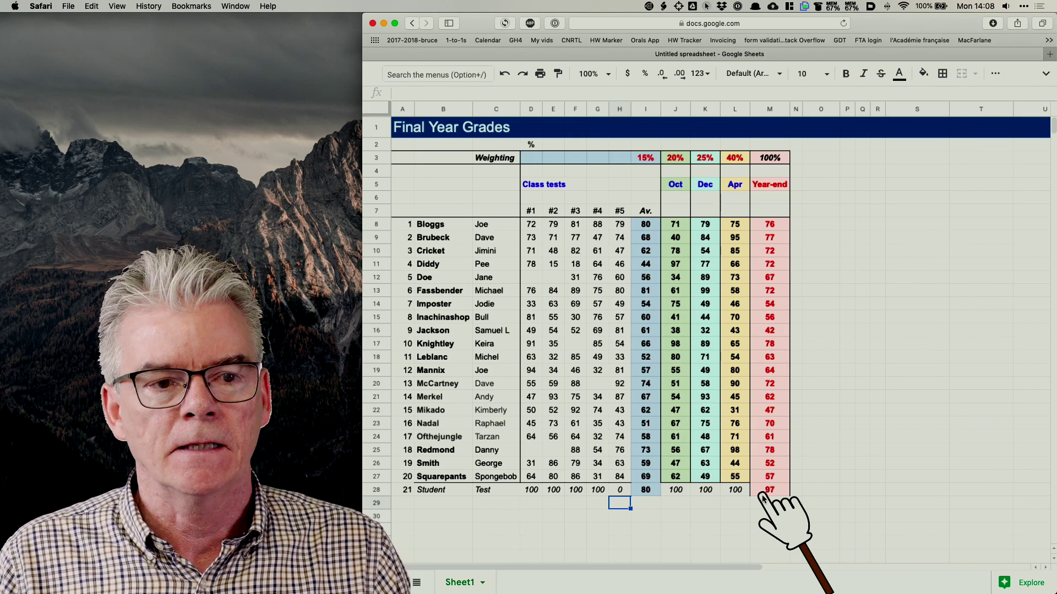
- Restore the test student's class test #5 mark in H28 to 100
key(Up)
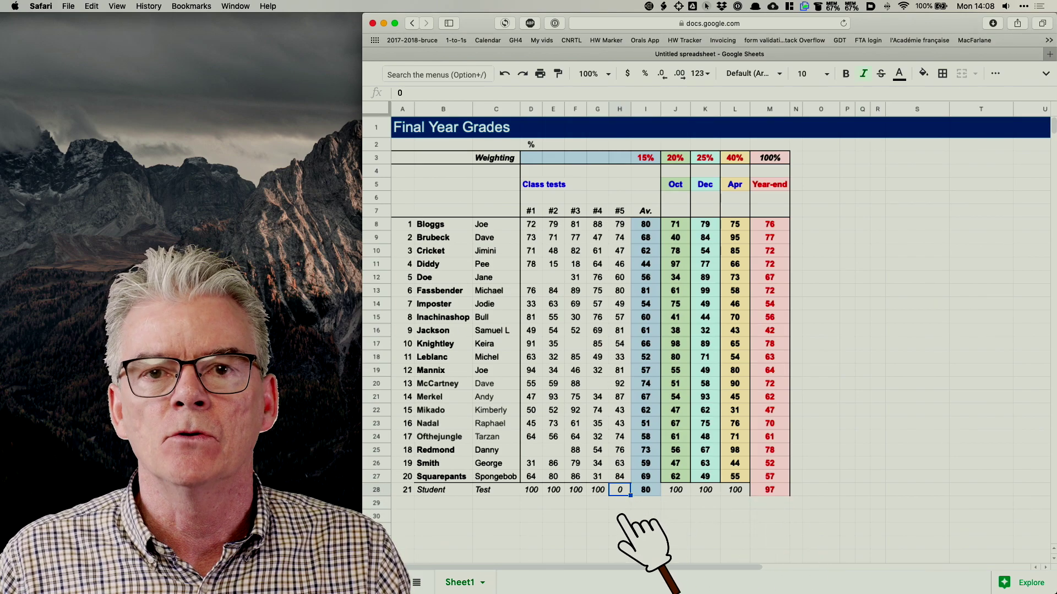
text(100)
key(Return)
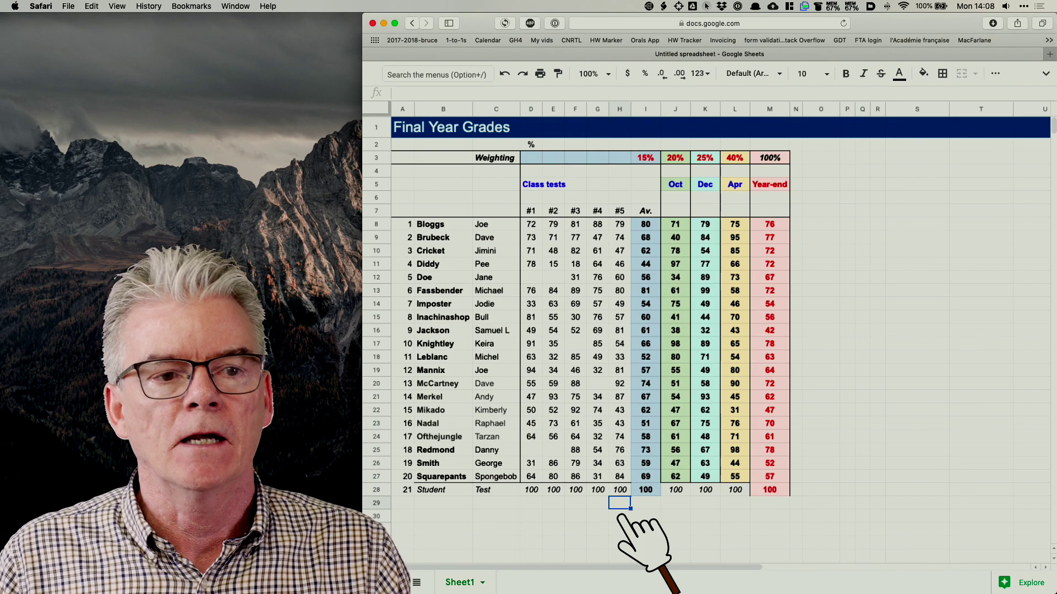